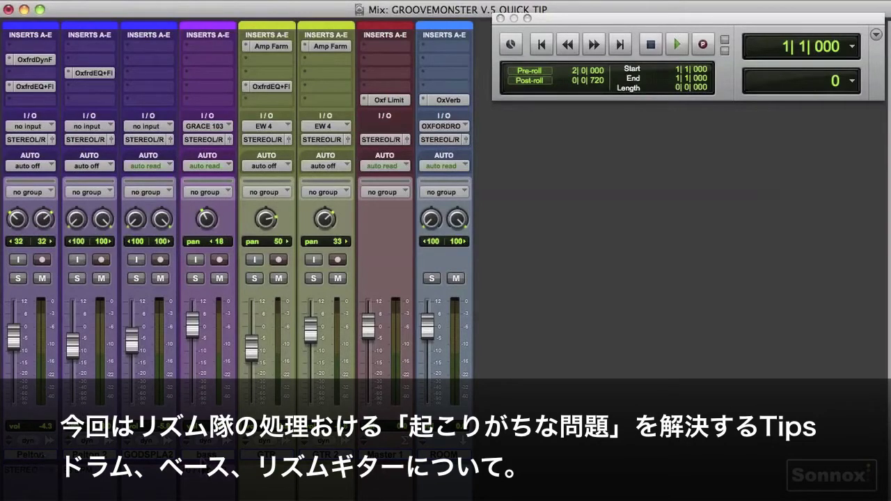
# - Play the mix from the start and audition the Pelton drums, the bass and the GTR track individually in solo
pyautogui.press('space')
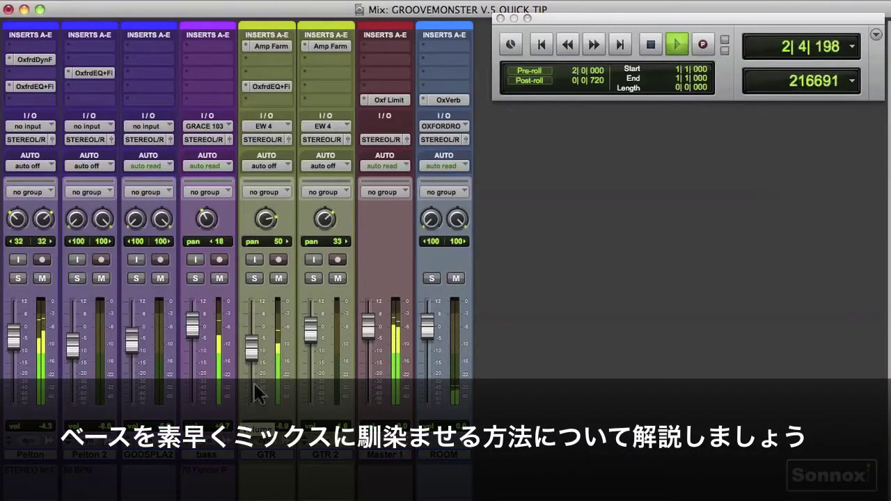
pyautogui.click(18, 278)
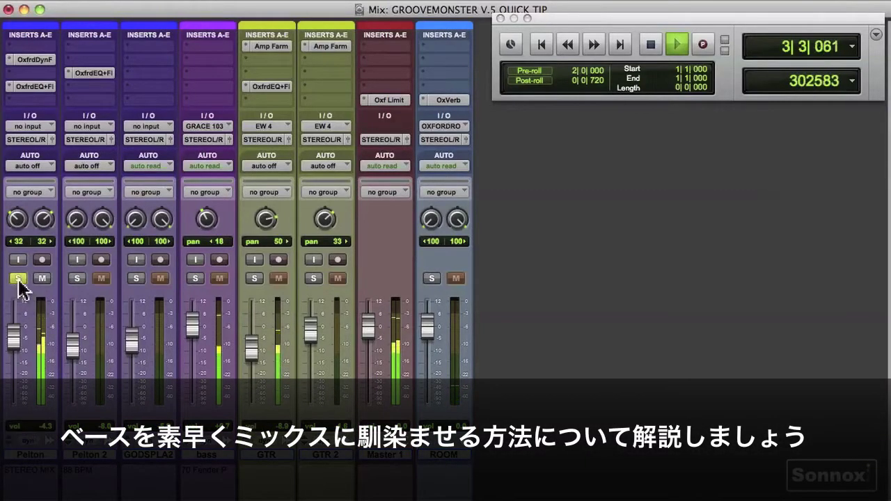
pyautogui.click(195, 278)
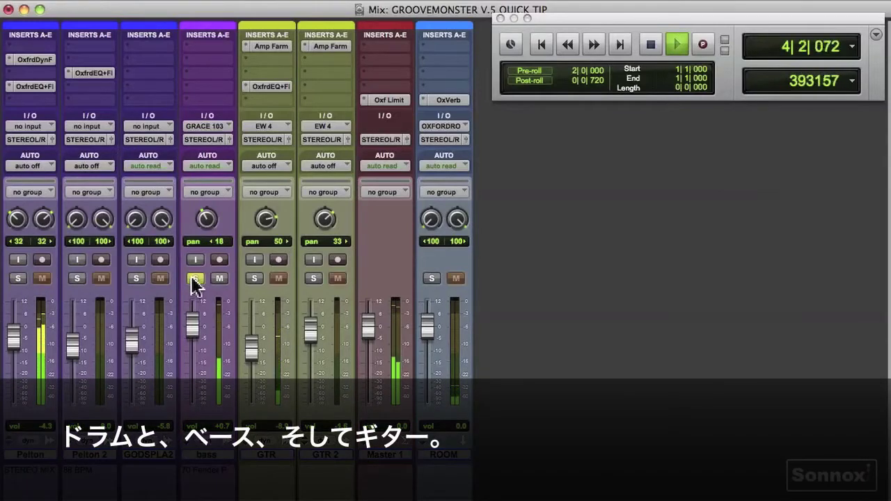
pyautogui.click(195, 280)
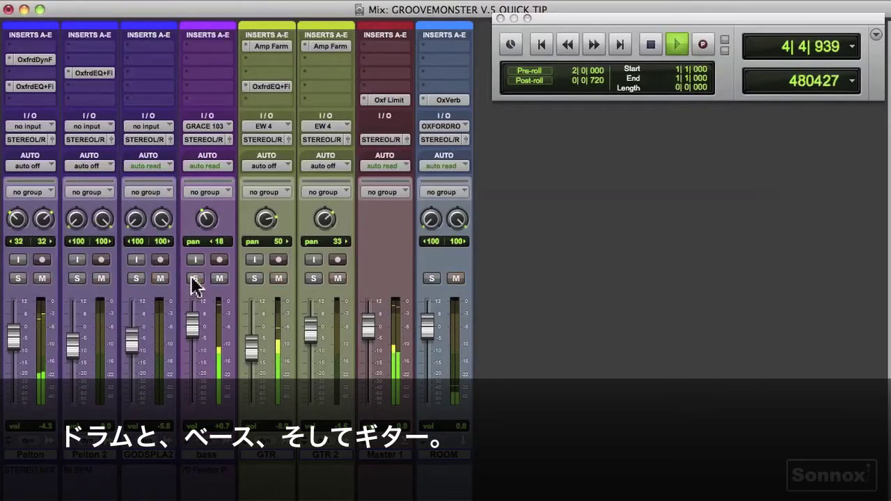
pyautogui.click(255, 279)
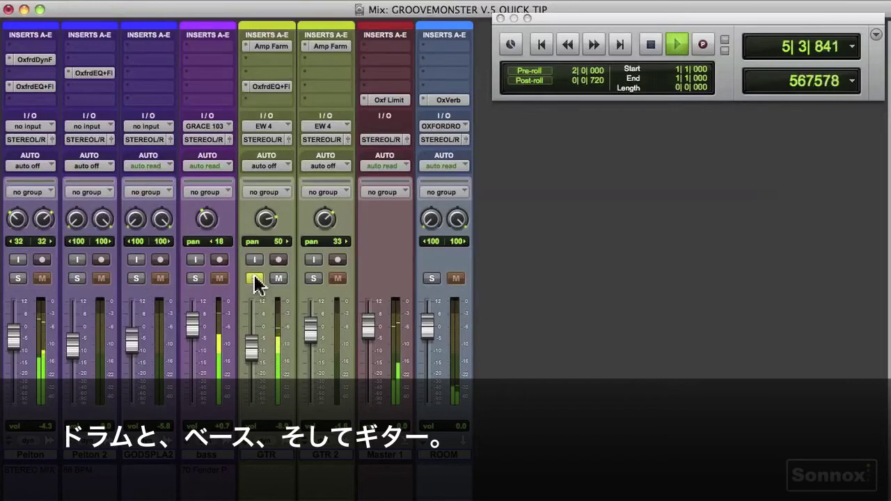
pyautogui.click(255, 279)
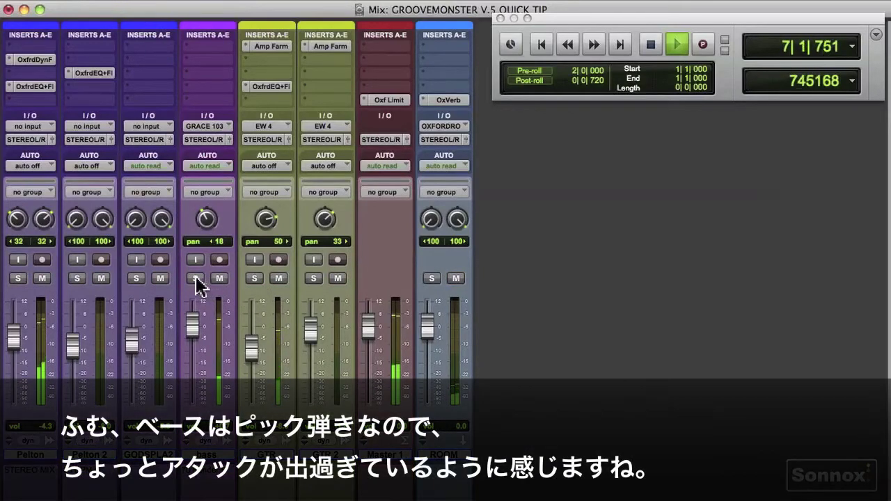
# - Solo the bass track, audition it together with the Pelton drums, and stop playback with only the bass soloed
pyautogui.click(196, 279)
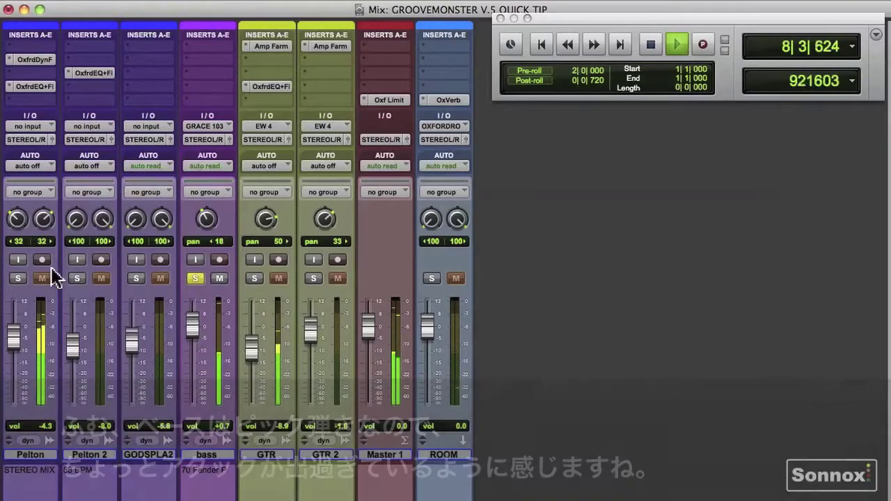
pyautogui.click(20, 279)
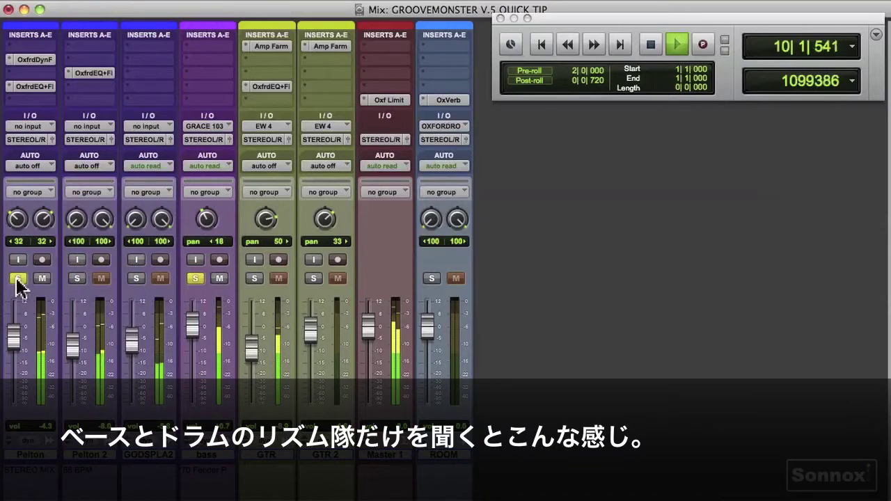
pyautogui.click(18, 280)
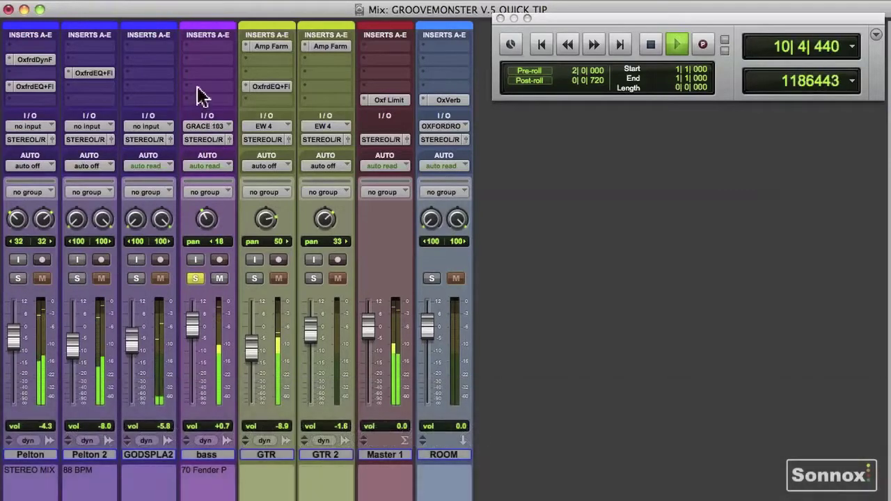
pyautogui.press('space')
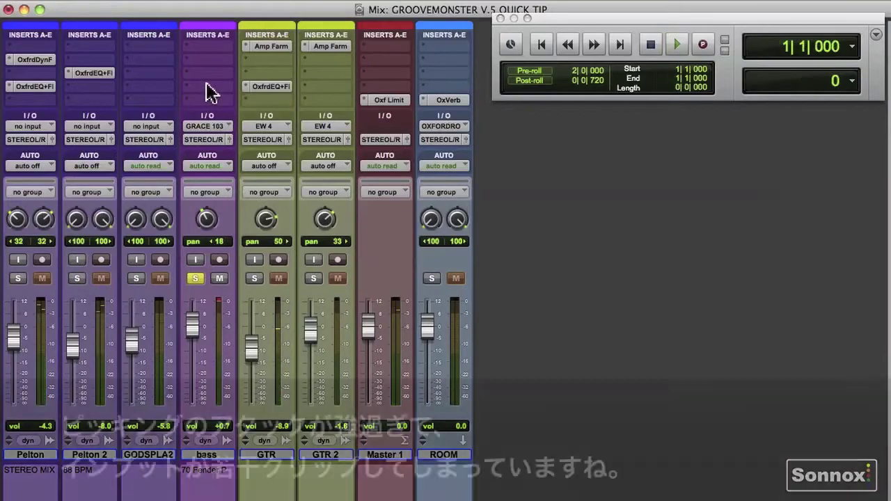
# - Start playback from the B1 marker on the timeline, return to the mixer, stop, and clear the bass track's clip indicator
pyautogui.press('super+equal')
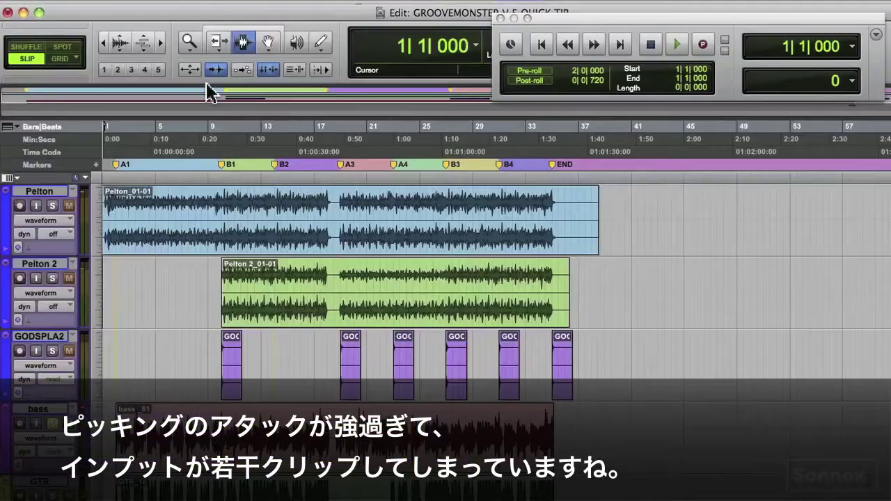
pyautogui.click(224, 168)
pyautogui.press('space')
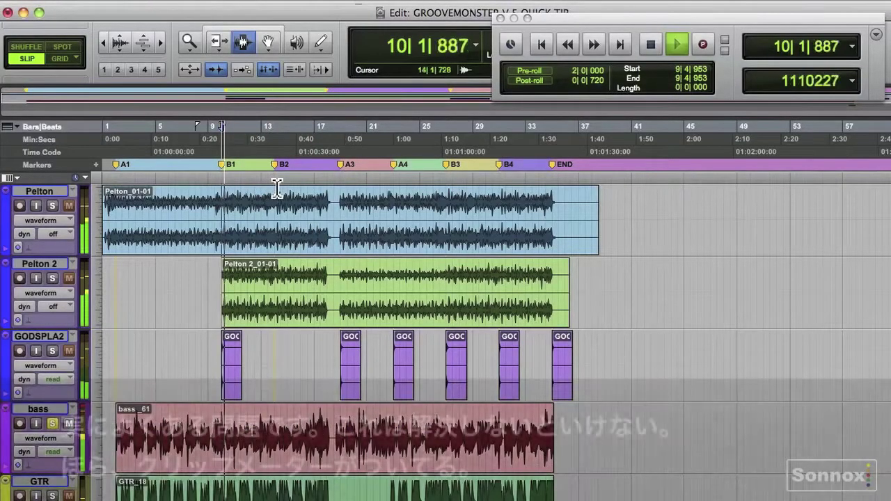
pyautogui.press('super+equal')
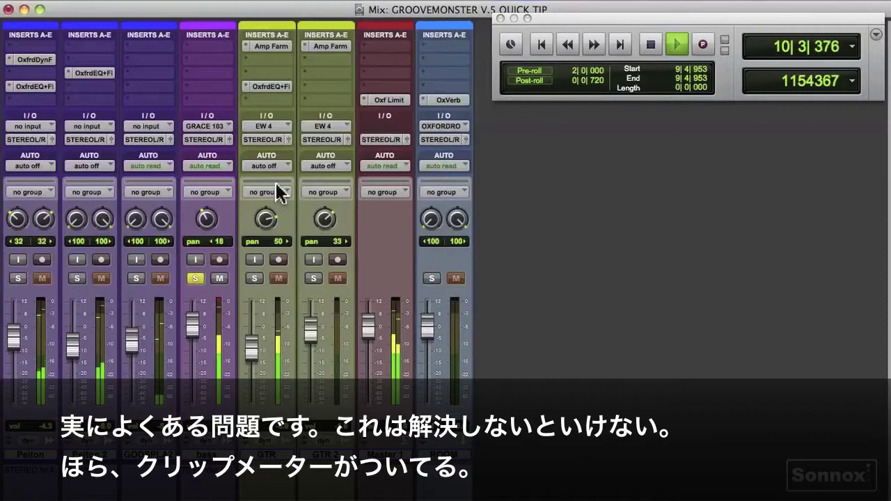
pyautogui.press('space')
pyautogui.click(218, 302)
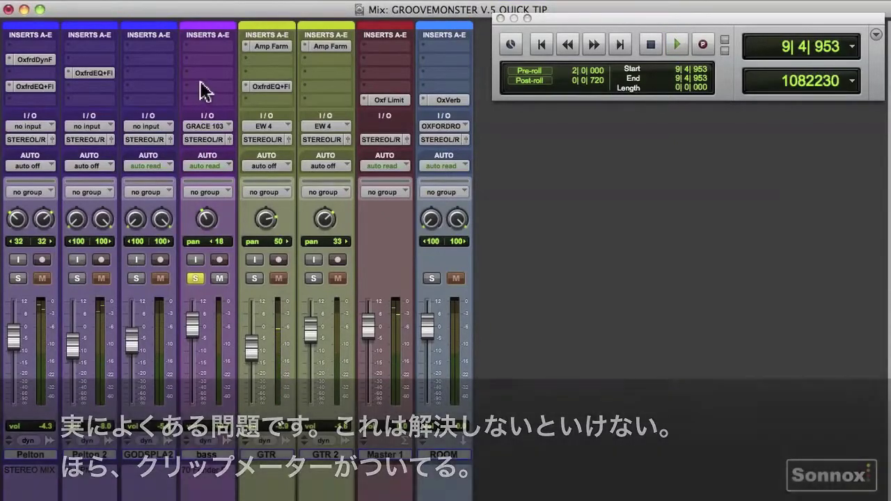
# - Insert Oxford Dynamics Full (TDM) in the bass track's insert slot C and move its window clear of the bass channel
pyautogui.click(201, 74)
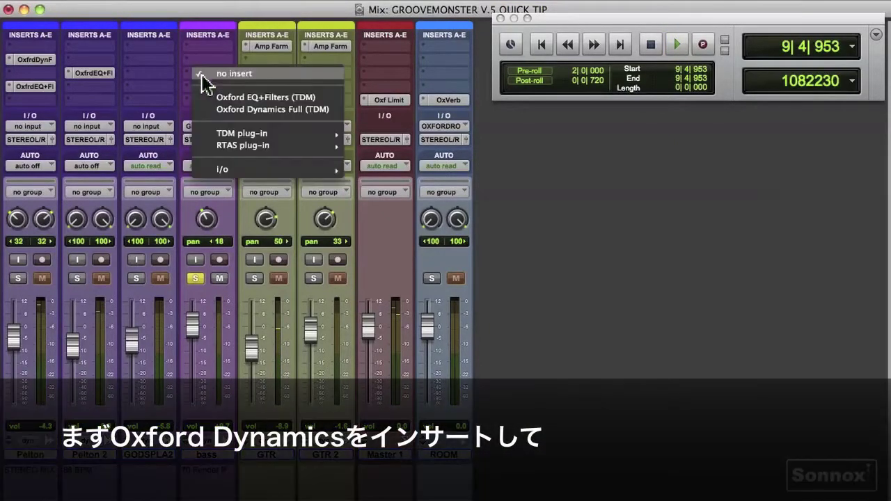
pyautogui.click(220, 109)
pyautogui.moveTo(314, 47); pyautogui.dragTo(324, 21)
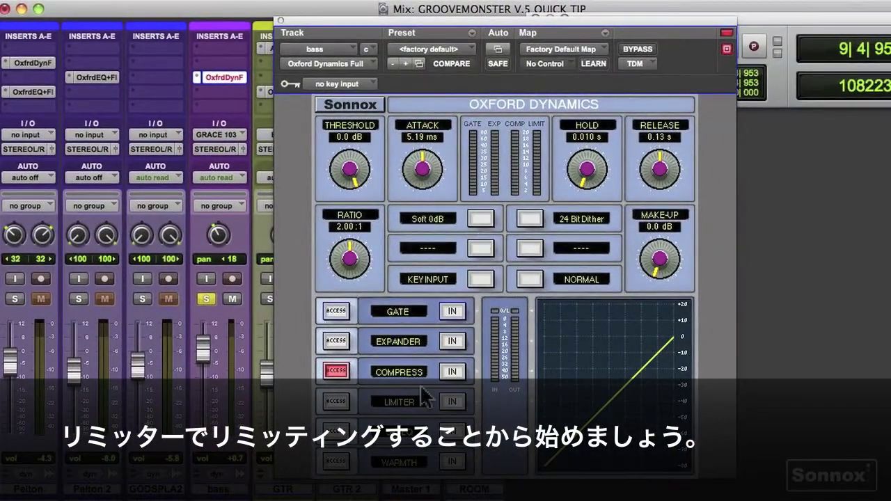
# - Enable the Oxford Dynamics limiter on the bass and set its threshold to -7.59 dB
pyautogui.click(337, 402)
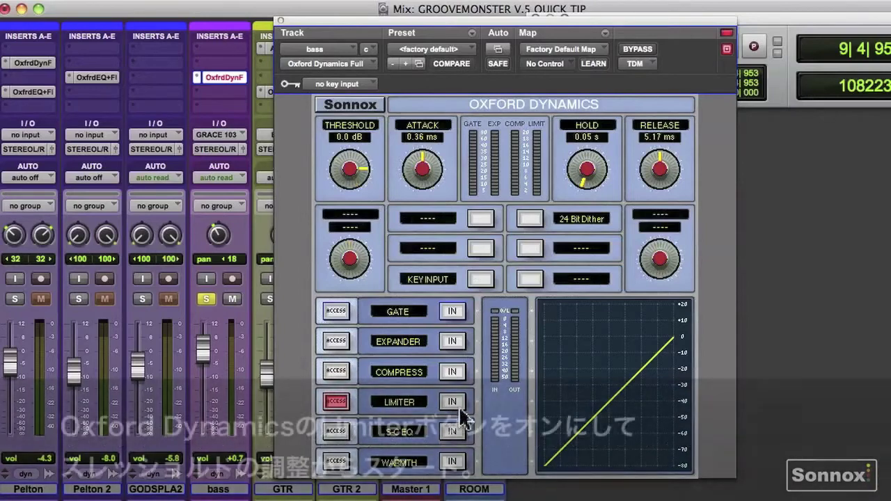
pyautogui.click(454, 404)
pyautogui.moveTo(350, 169); pyautogui.dragTo(346, 296)
pyautogui.moveTo(344, 169); pyautogui.dragTo(369, 123)
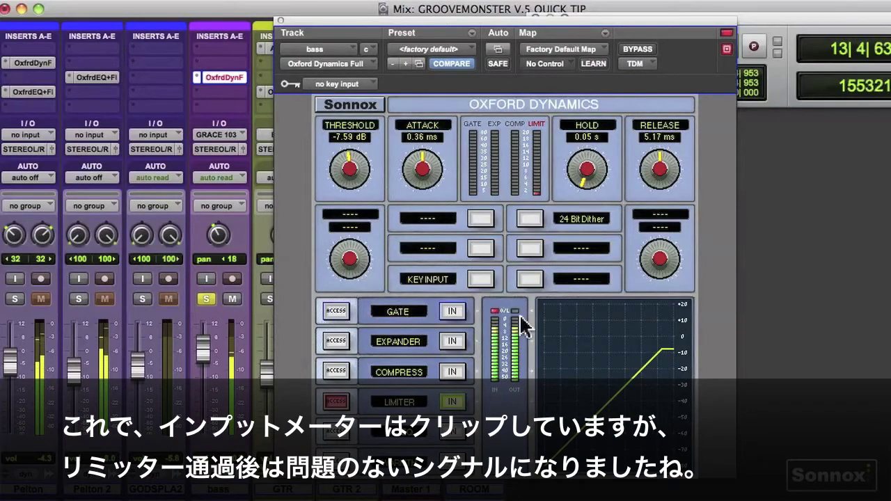
# - Enable the bass compressor with a 4.16:1 ratio, a Soft 20dB knee and a -9.64 dB threshold
pyautogui.click(337, 371)
pyautogui.moveTo(350, 264); pyautogui.dragTo(371, 238)
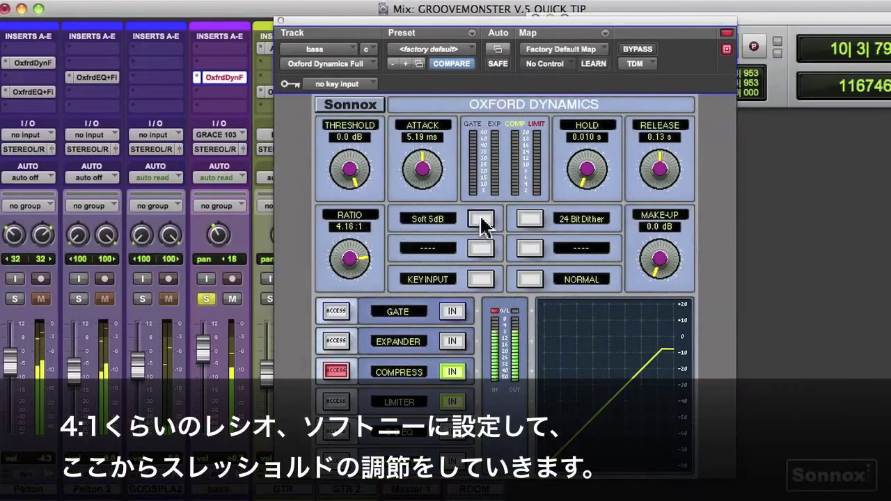
pyautogui.moveTo(351, 163); pyautogui.dragTo(343, 179)
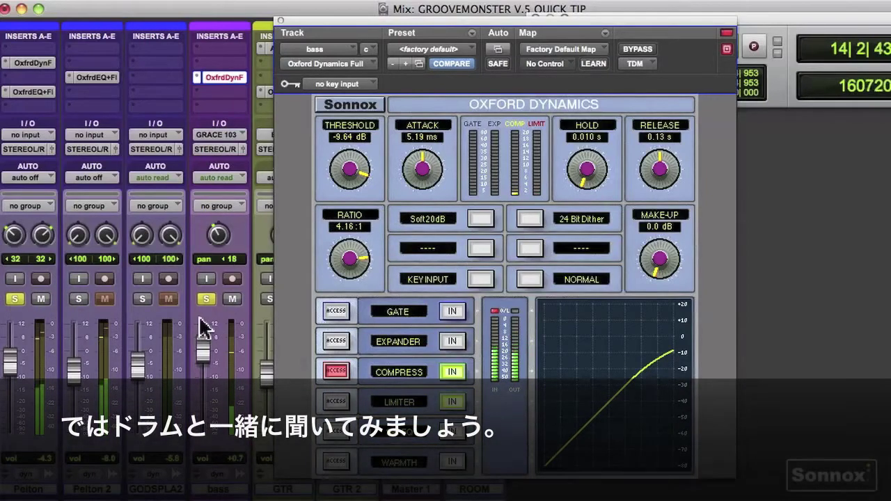
# - Set the compressor's make-up gain to +1.49 dB and audition the full mix unsoloed before soloing the bass again
pyautogui.moveTo(665, 267)
pyautogui.mouseDown()
pyautogui.moveTo(668, 252)
pyautogui.moveTo(672, 258)
pyautogui.mouseUp()
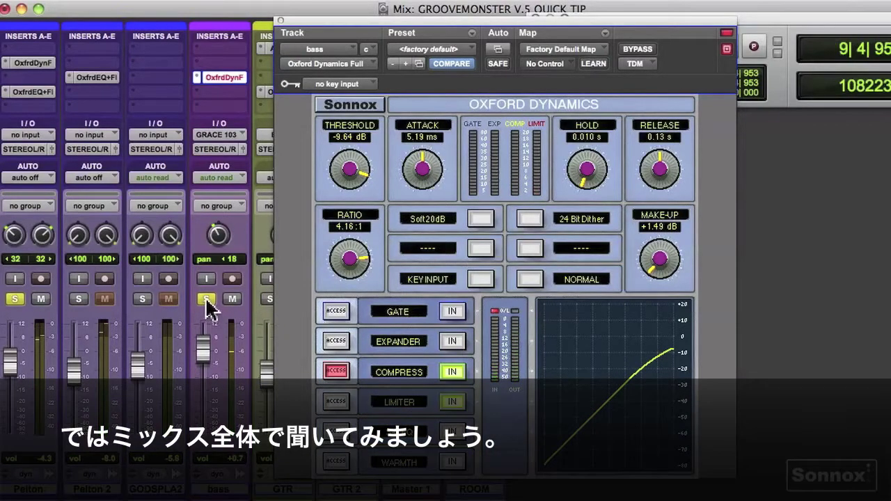
pyautogui.keyDown('alt'); pyautogui.click(206, 300); pyautogui.keyUp('alt')
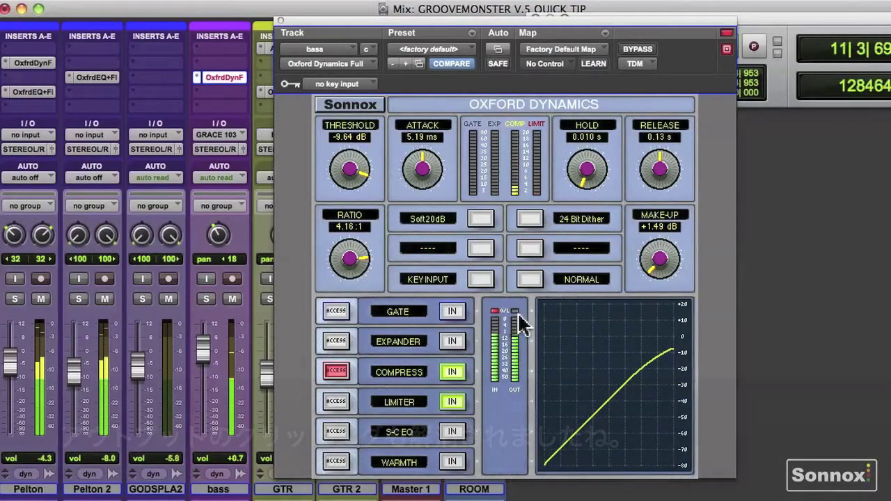
pyautogui.click(205, 300)
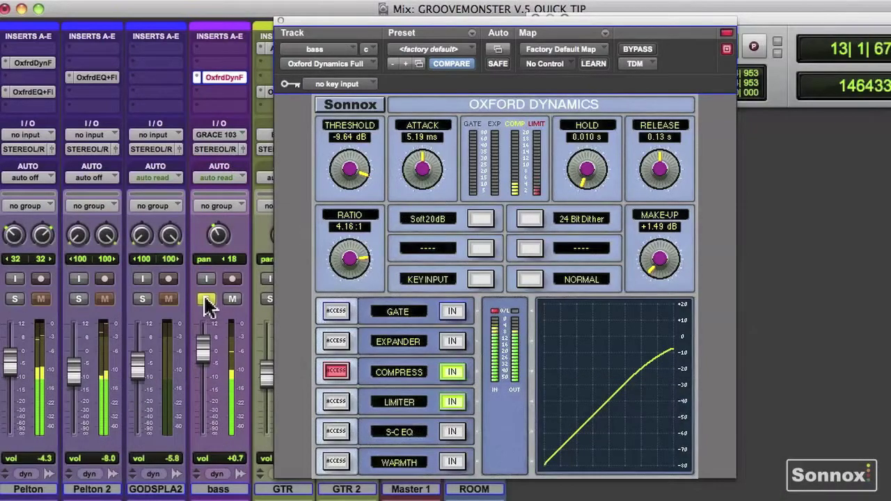
# - Insert the RTAS version of Oxford SuprEsser in the bass track's insert slot D and reposition its window
pyautogui.click(215, 91)
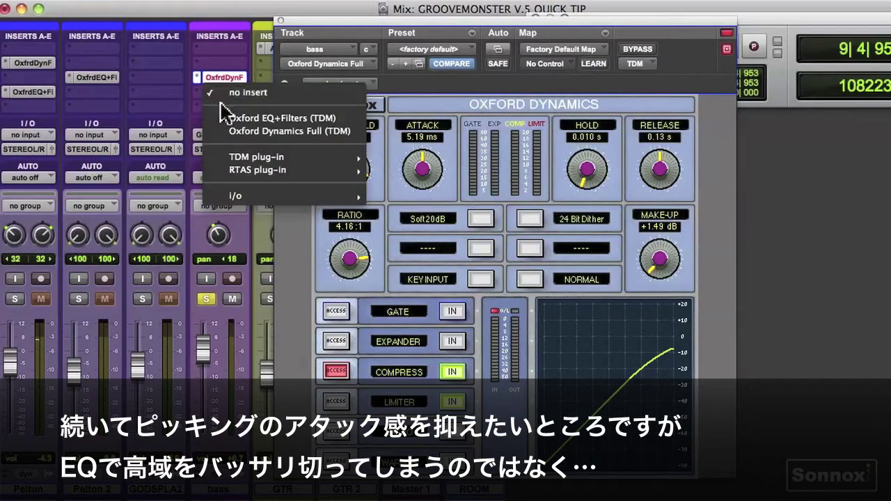
pyautogui.moveTo(240, 175)
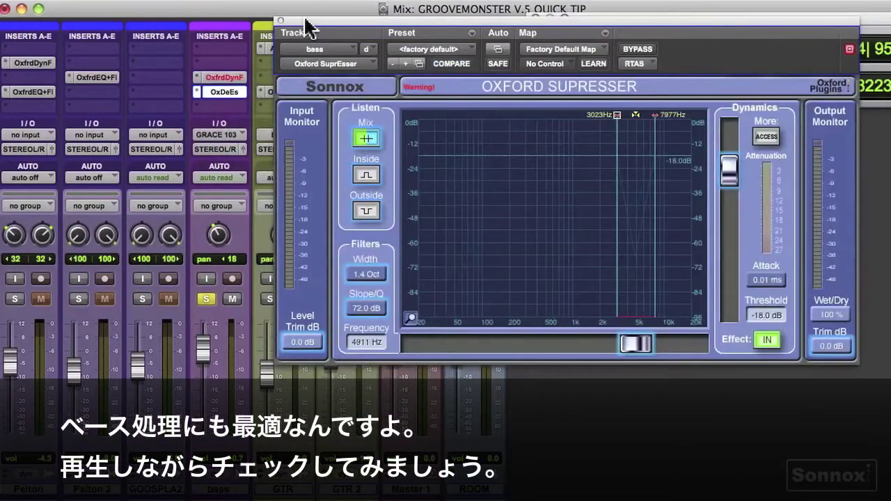
pyautogui.moveTo(305, 19); pyautogui.dragTo(318, 16)
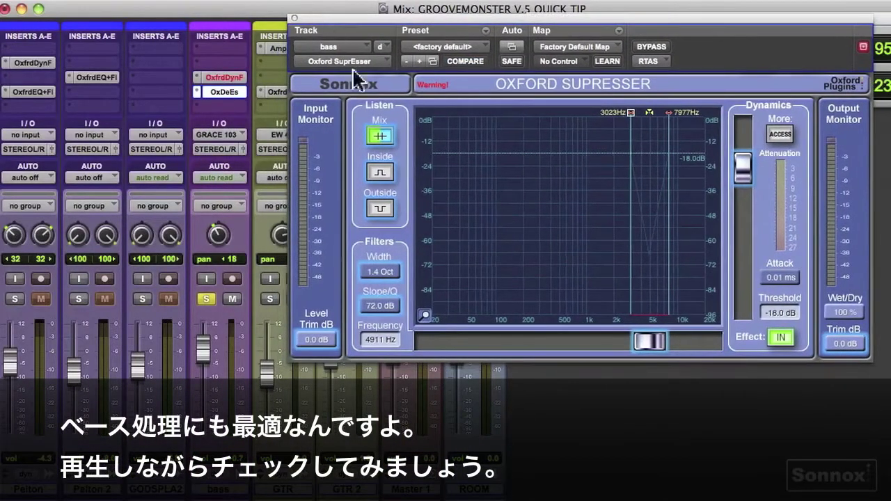
# - During playback, set the SuprEsser threshold to -55.5 dB and its band to 5190 Hz–20.0 kHz, comparing the effect with bypass
pyautogui.press('space')
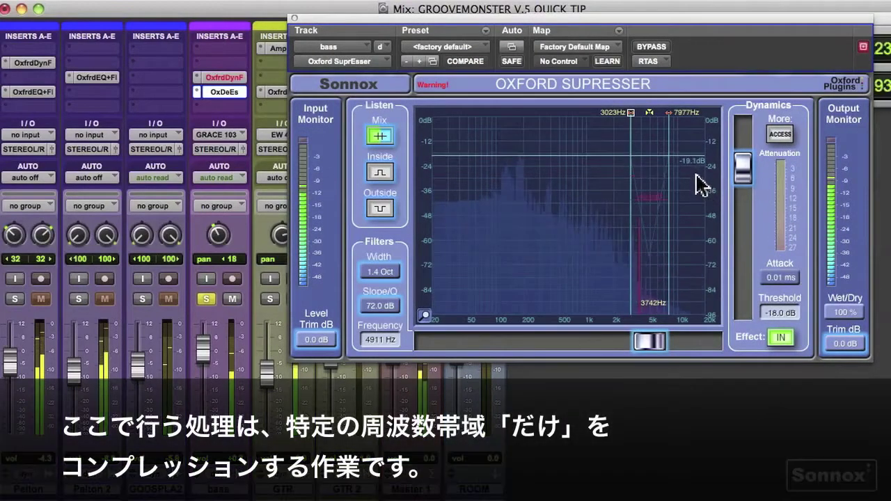
pyautogui.moveTo(741, 170); pyautogui.dragTo(754, 248)
pyautogui.moveTo(672, 115); pyautogui.dragTo(705, 113)
pyautogui.moveTo(639, 116)
pyautogui.mouseDown()
pyautogui.moveTo(656, 119)
pyautogui.moveTo(641, 123)
pyautogui.moveTo(626, 113)
pyautogui.moveTo(651, 116)
pyautogui.mouseUp()
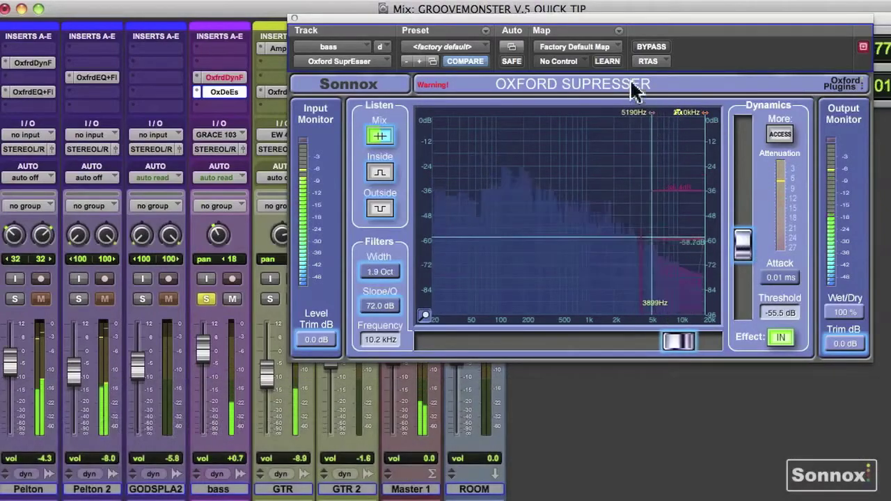
pyautogui.click(649, 48)
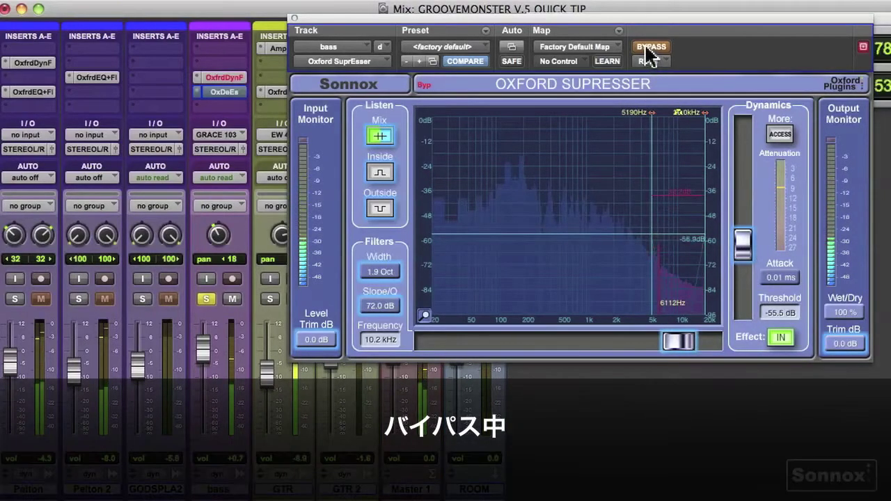
pyautogui.click(649, 49)
# - Set the SuprEsser threshold to -65.4 dB and its lower band edge to 5867 Hz, comparing the effect with bypass
pyautogui.moveTo(739, 233); pyautogui.dragTo(743, 257)
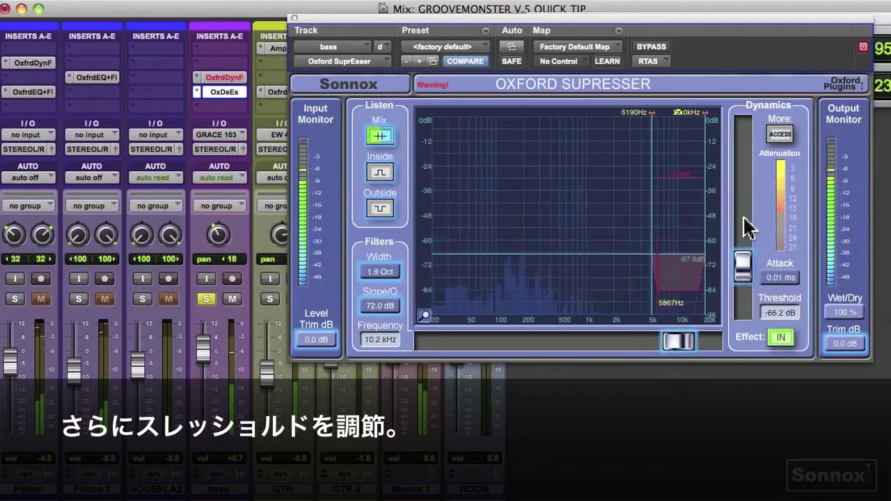
pyautogui.moveTo(655, 115)
pyautogui.mouseDown()
pyautogui.moveTo(571, 115)
pyautogui.moveTo(657, 113)
pyautogui.mouseUp()
pyautogui.moveTo(738, 251)
pyautogui.mouseDown()
pyautogui.moveTo(740, 271)
pyautogui.moveTo(740, 252)
pyautogui.mouseUp()
pyautogui.click(656, 49)
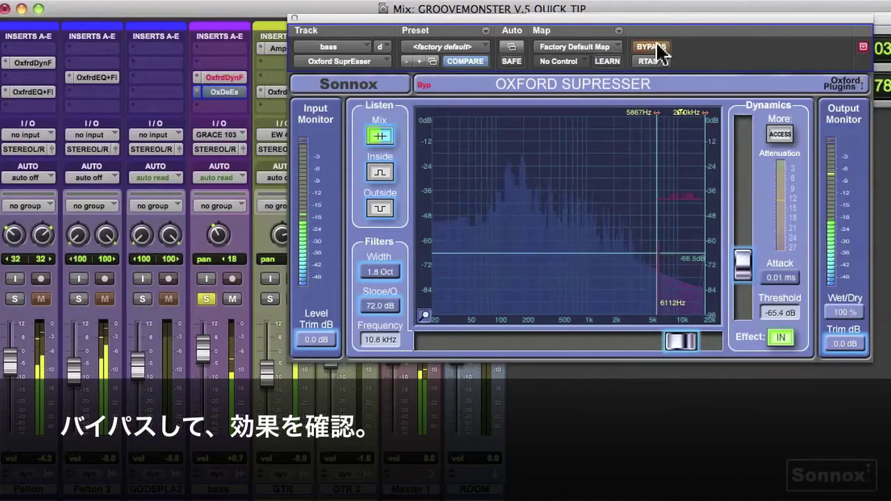
pyautogui.click(656, 49)
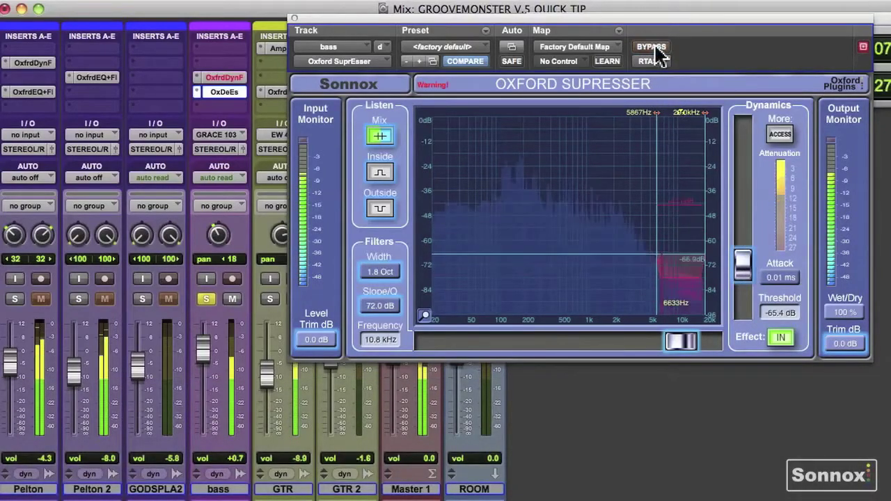
# - Set the SuprEsser band on the bass to 3379 Hz–10.2 kHz and its threshold to -53.5 dB
pyautogui.moveTo(742, 263); pyautogui.dragTo(744, 285)
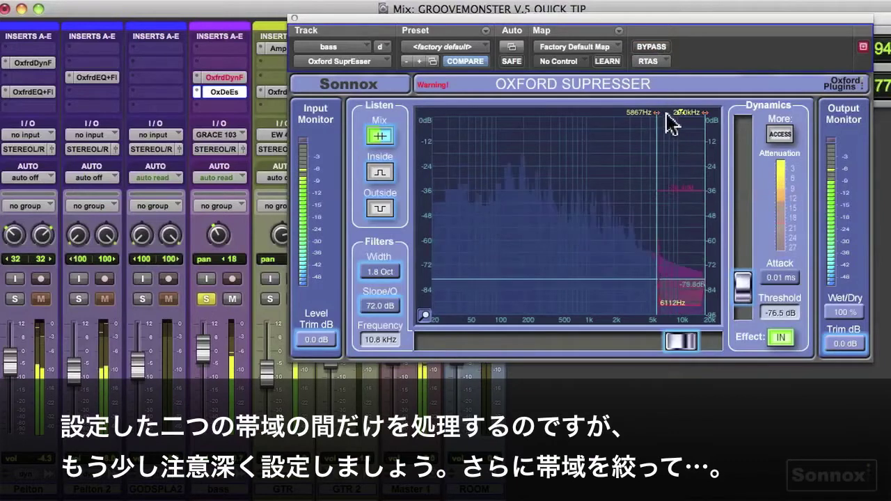
pyautogui.moveTo(656, 112); pyautogui.dragTo(635, 115)
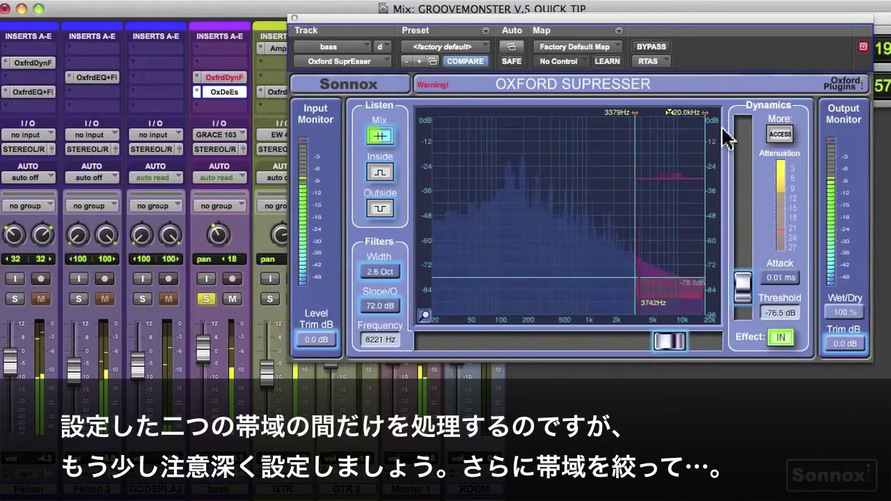
pyautogui.moveTo(709, 120); pyautogui.dragTo(685, 117)
pyautogui.moveTo(745, 289); pyautogui.dragTo(757, 242)
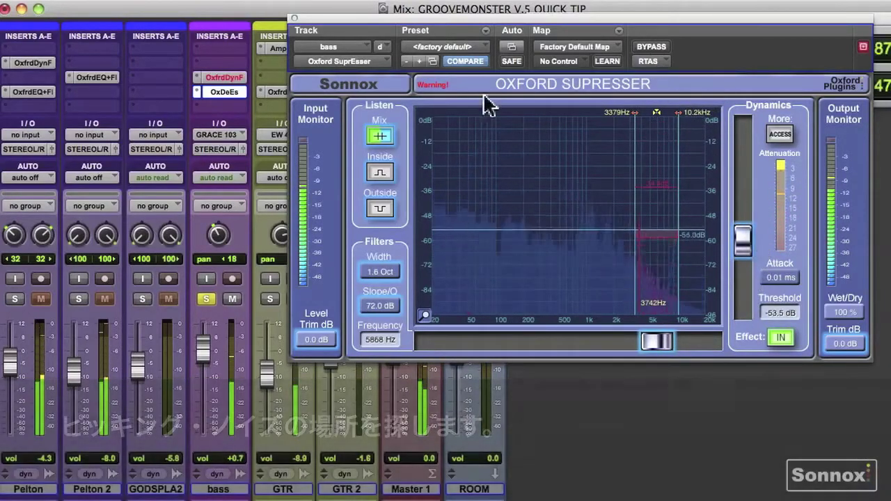
# - Compare SuprEsser with bypass on the soloed bass, and in the full mix widen its band to 3114 Hz–12.5 kHz
pyautogui.click(647, 47)
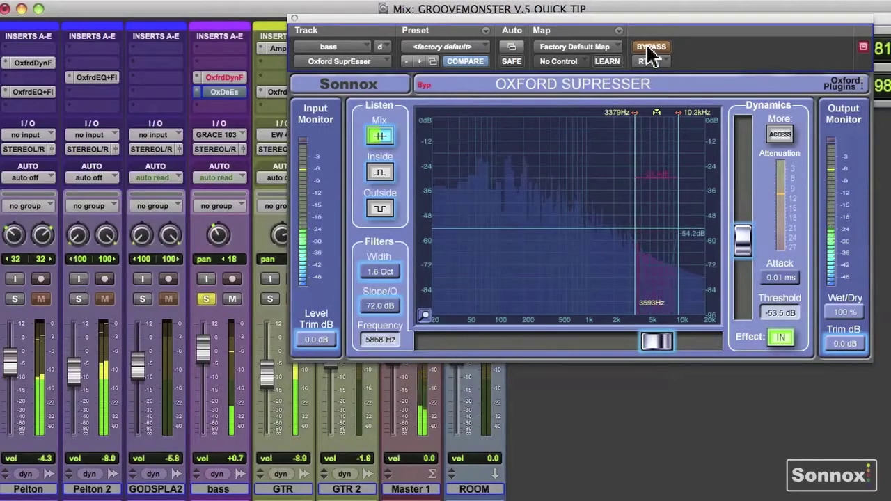
pyautogui.click(649, 48)
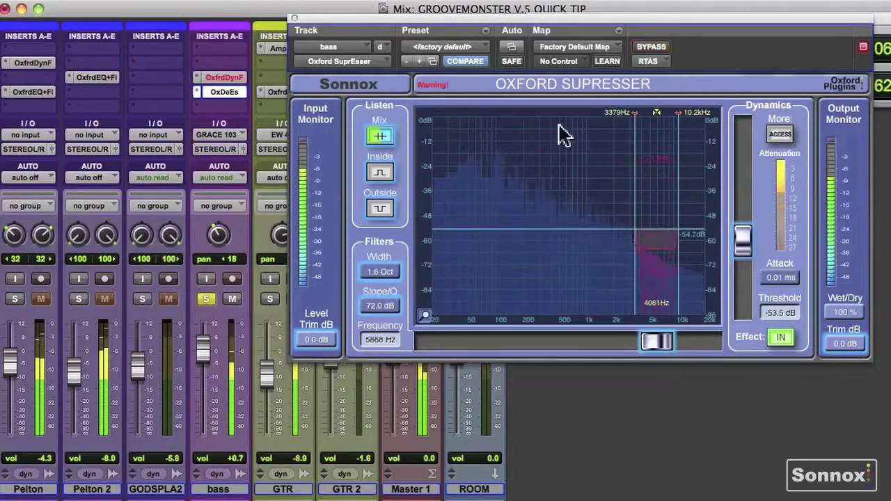
pyautogui.click(207, 300)
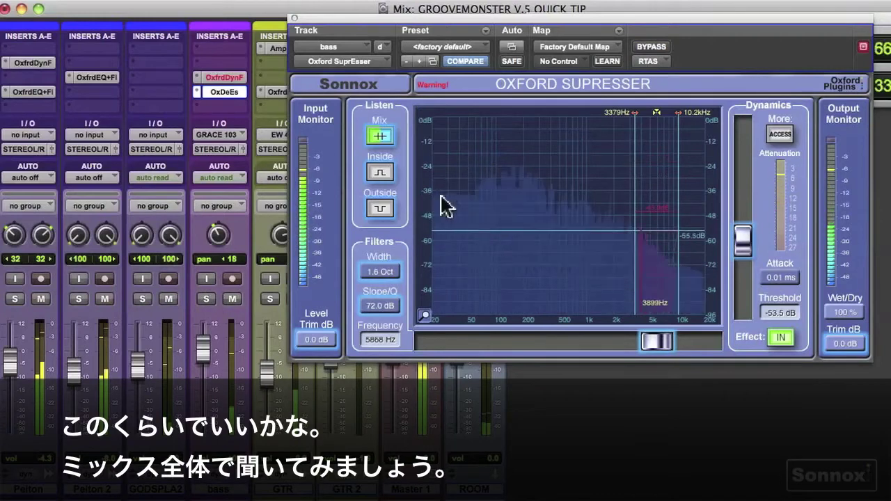
pyautogui.moveTo(677, 115); pyautogui.dragTo(686, 115)
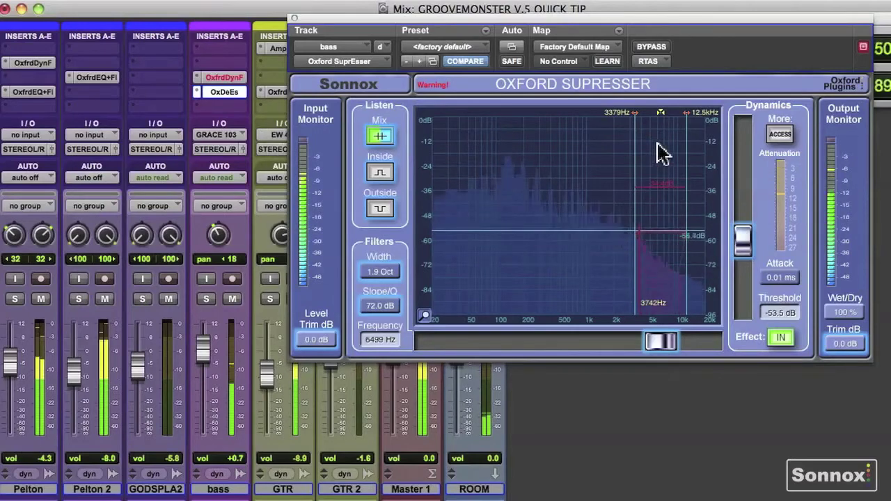
pyautogui.moveTo(636, 113); pyautogui.dragTo(632, 113)
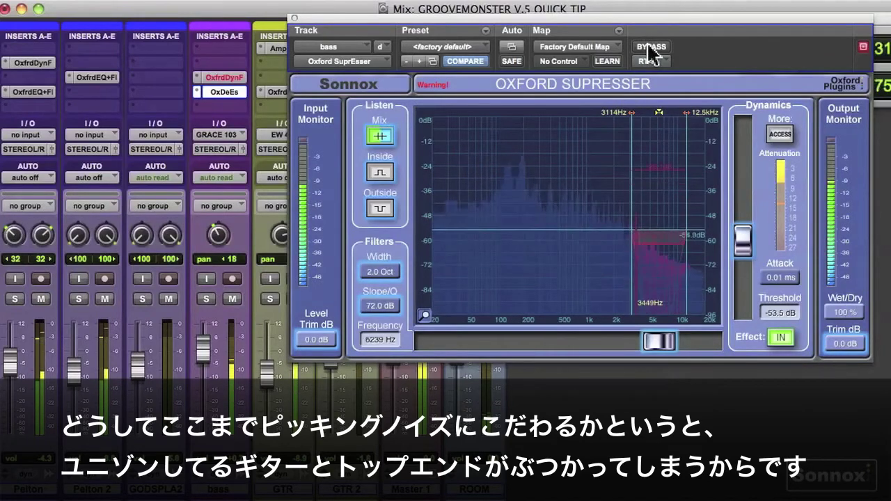
# - With the bass and Pelton tracks soloed, set the SuprEsser threshold to -55.9 dB, comparing it with bypass, and clear the solos
pyautogui.click(206, 299)
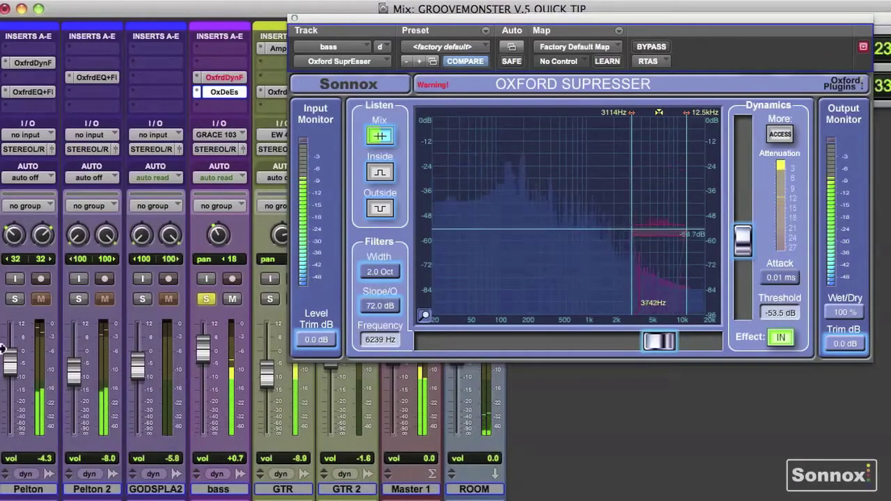
pyautogui.click(14, 299)
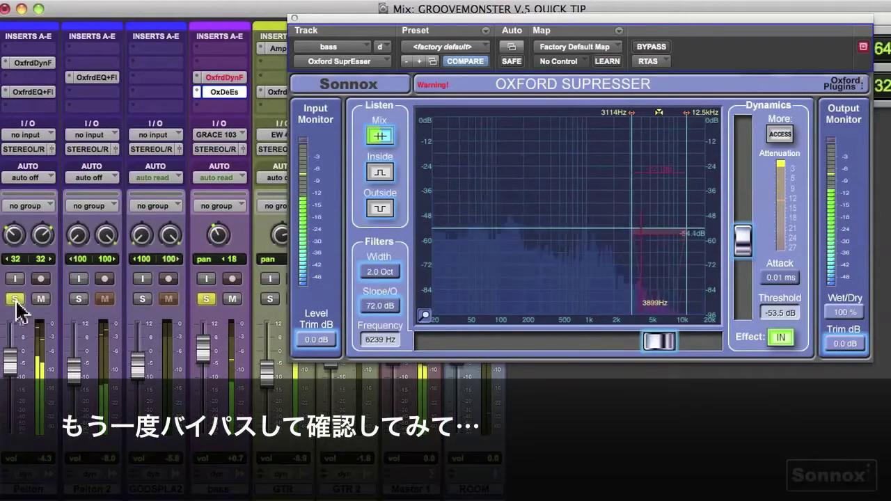
pyautogui.click(652, 47)
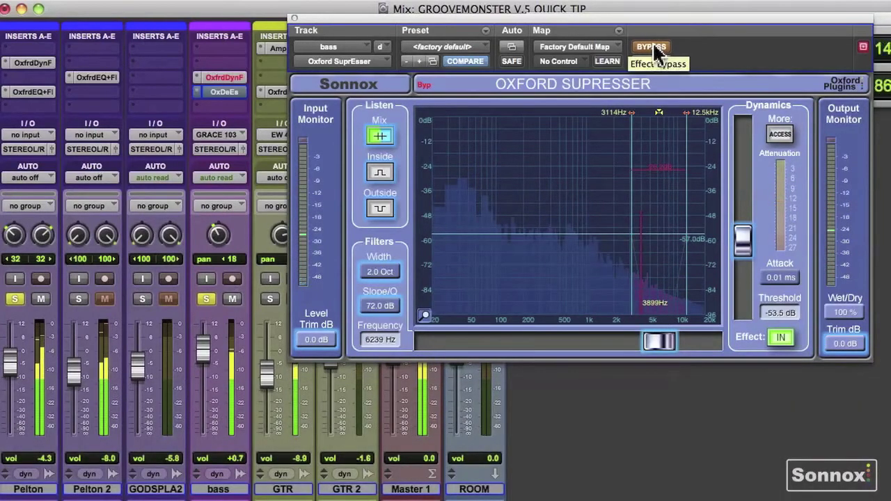
pyautogui.click(654, 47)
pyautogui.moveTo(743, 239); pyautogui.dragTo(743, 248)
pyautogui.press('space')
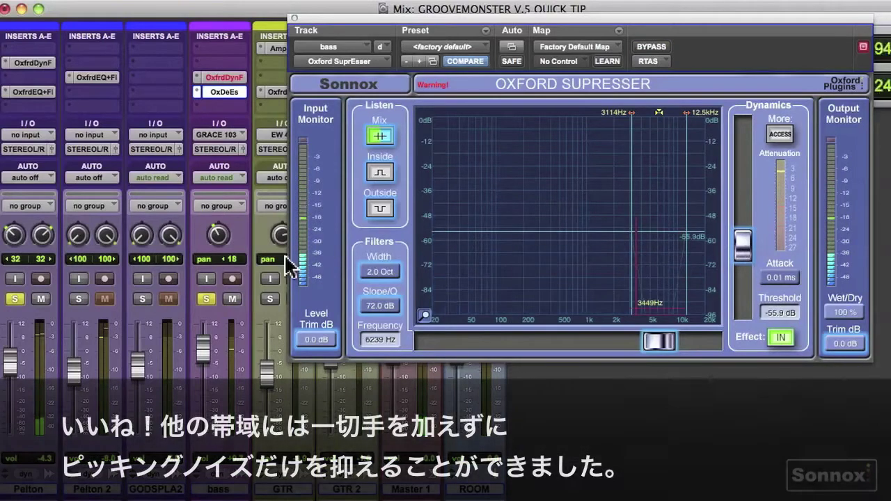
pyautogui.click(206, 299)
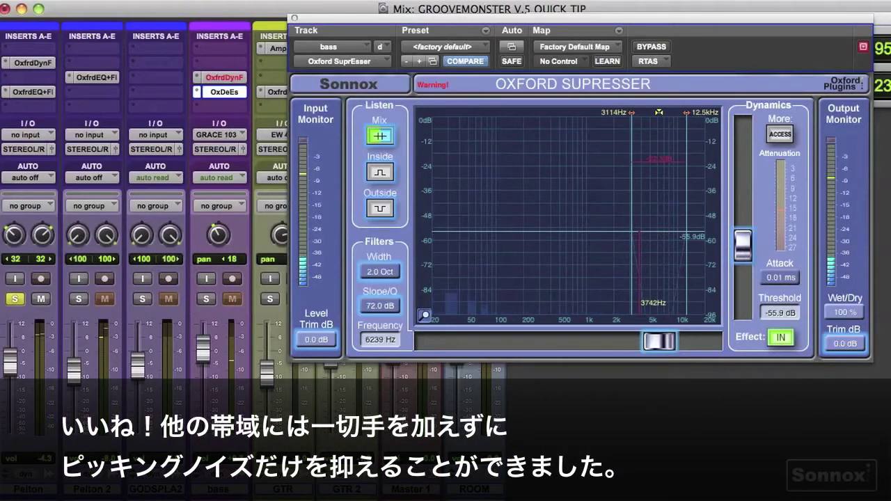
# - Insert the TDM version of Oxford Inflator Band Split in the bass track's insert slot E
pyautogui.click(225, 106)
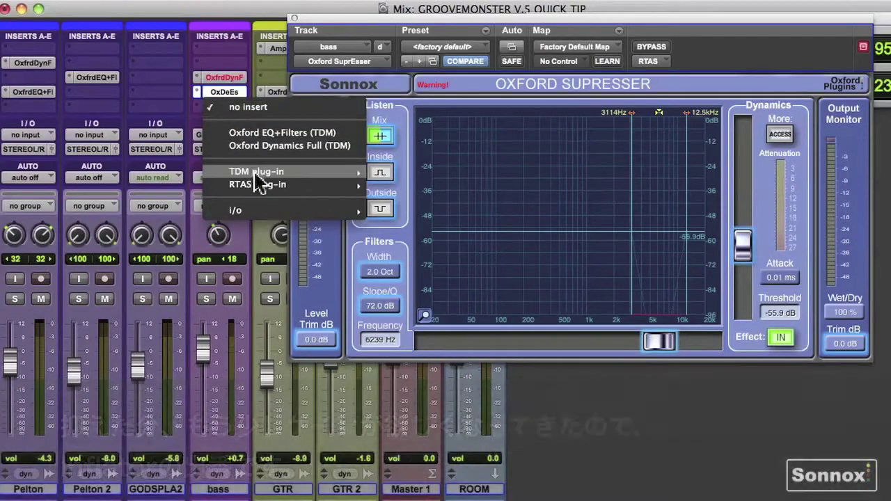
pyautogui.moveTo(256, 175)
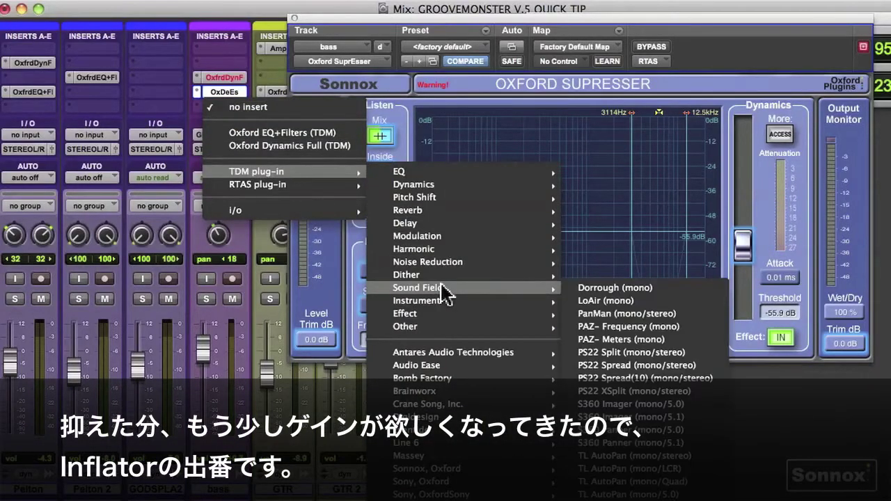
pyautogui.moveTo(486, 496)
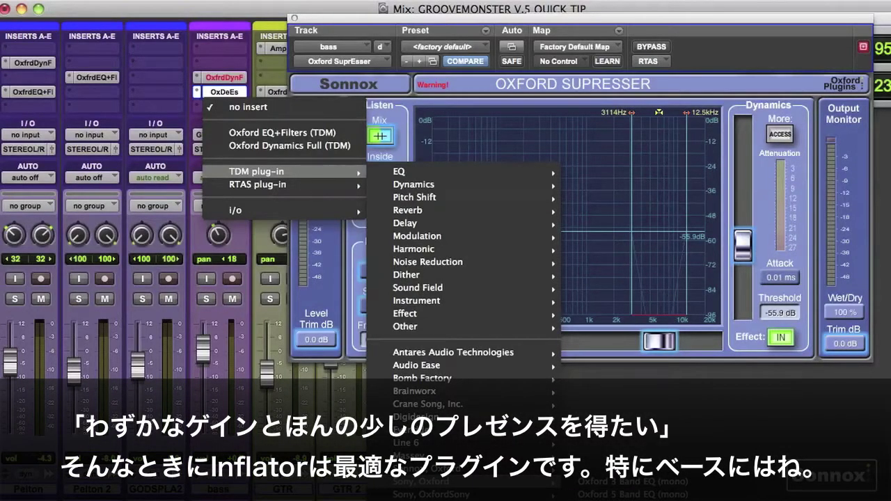
pyautogui.click(613, 499)
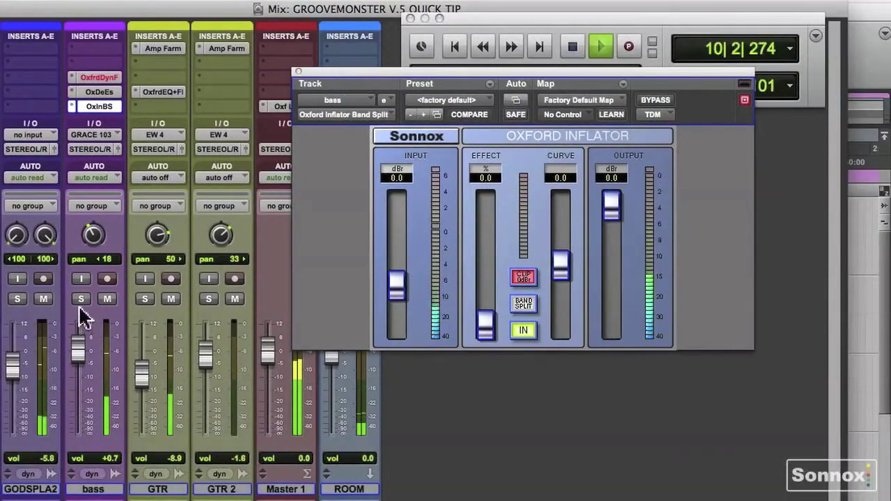
# - During playback, set the Inflator's input to 1.0 dBr, effect to 40.5 % and curve to 14.2
pyautogui.moveTo(400, 293); pyautogui.dragTo(400, 288)
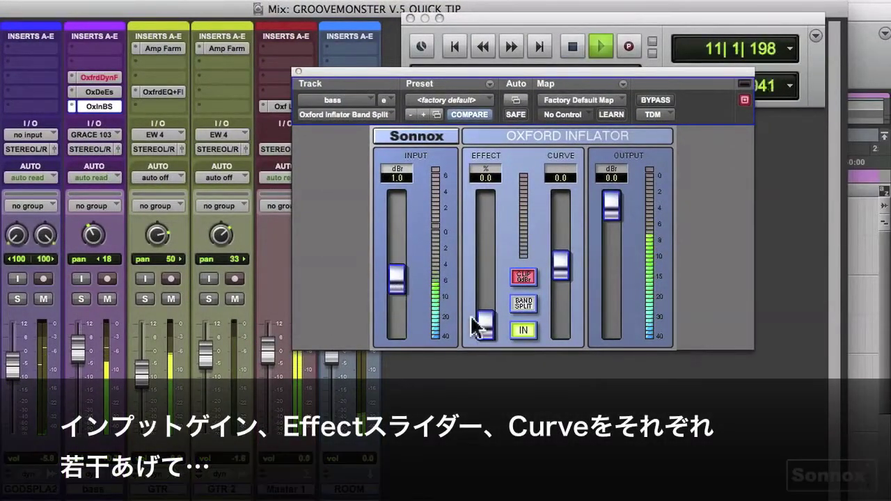
pyautogui.moveTo(486, 309); pyautogui.dragTo(485, 277)
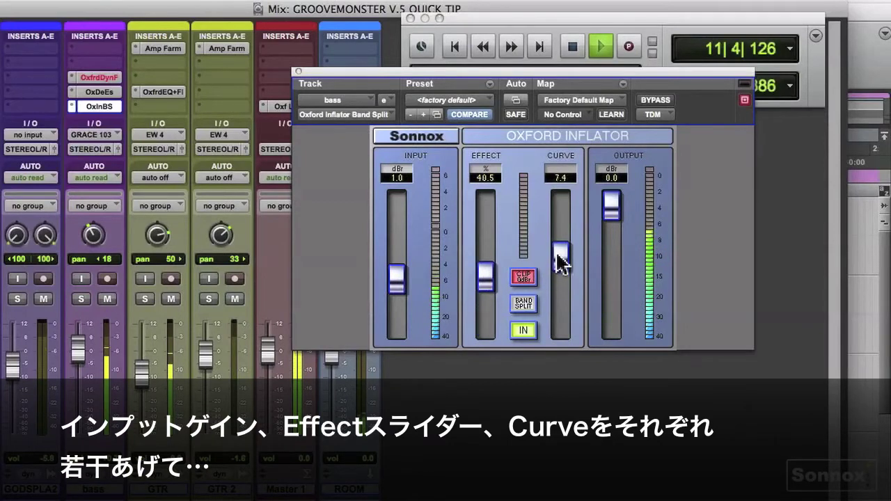
pyautogui.moveTo(555, 246); pyautogui.dragTo(556, 248)
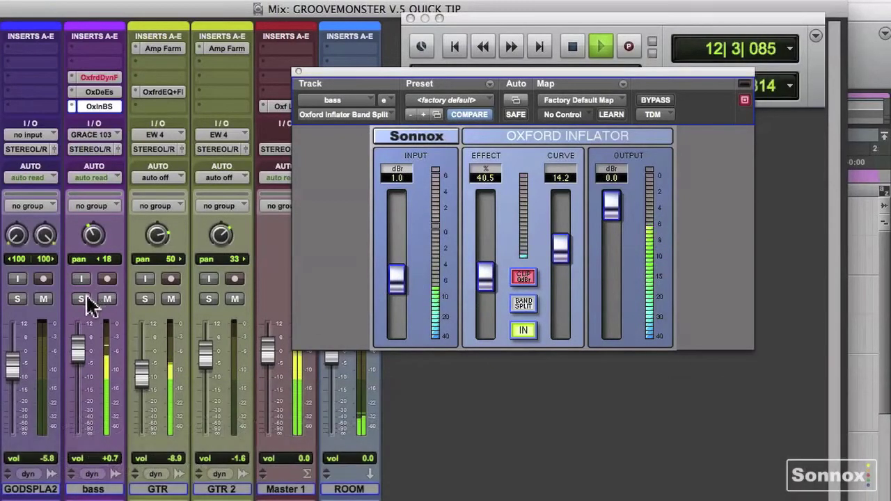
# - With the bass soloed, set the Inflator's effect to 43.2 %, curve to 17.6 and output to -0.4 dBr, comparing it with bypass
pyautogui.click(83, 298)
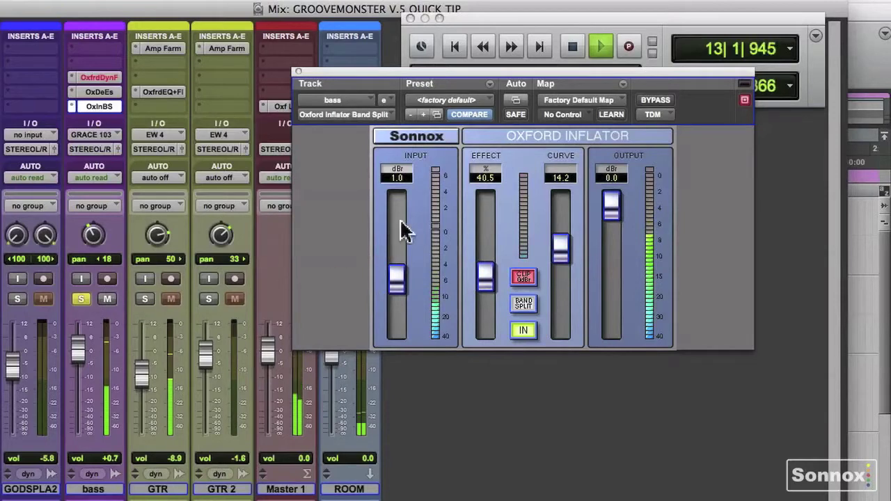
pyautogui.click(662, 101)
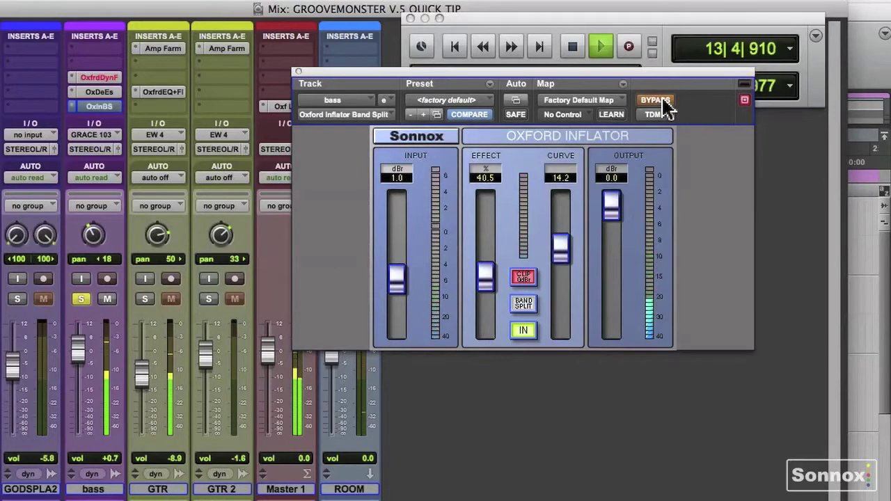
pyautogui.click(662, 102)
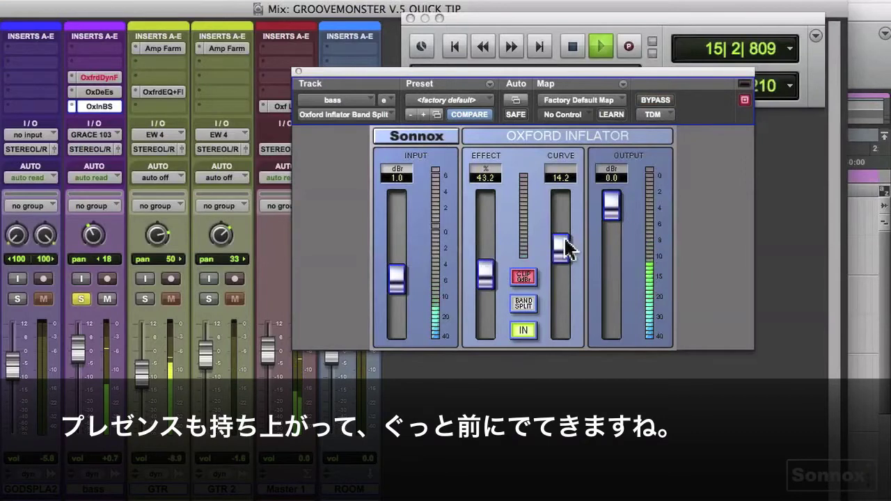
pyautogui.moveTo(610, 205); pyautogui.dragTo(611, 211)
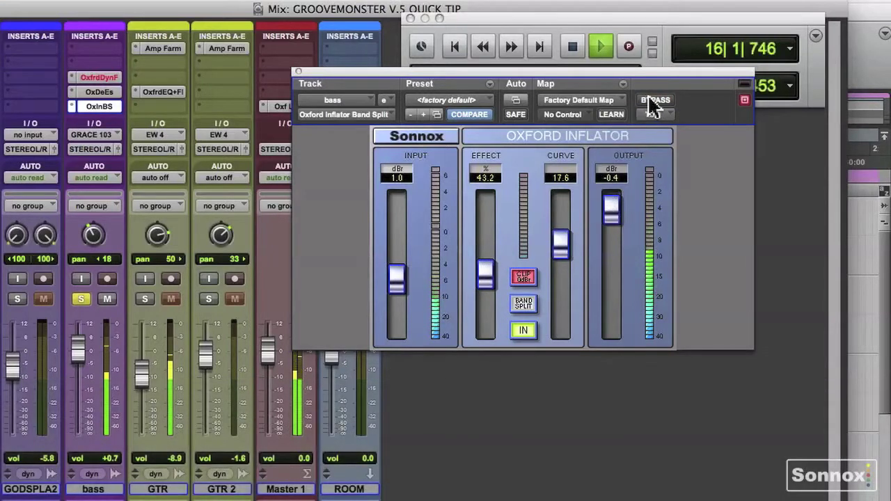
pyautogui.click(654, 100)
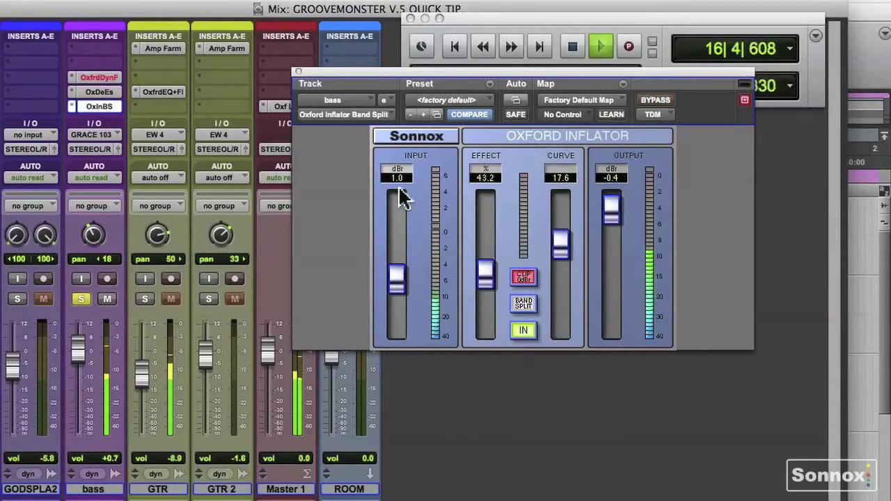
# - Bypass the Inflator, SuprEsser and Dynamics on the bass and reactivate all three to compare the processed and original sound
pyautogui.keyDown('super'); pyautogui.click(96, 106); pyautogui.keyUp('super')
pyautogui.keyDown('super'); pyautogui.click(94, 91); pyautogui.keyUp('super')
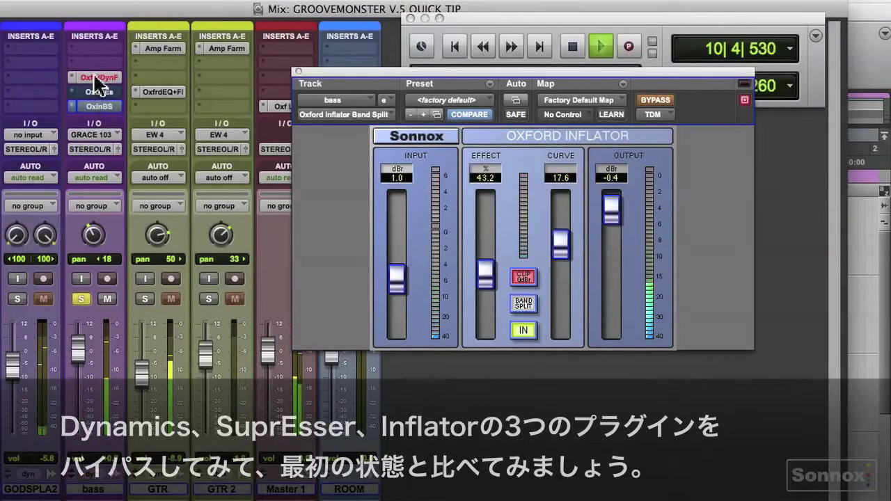
pyautogui.keyDown('super'); pyautogui.click(94, 77); pyautogui.keyUp('super')
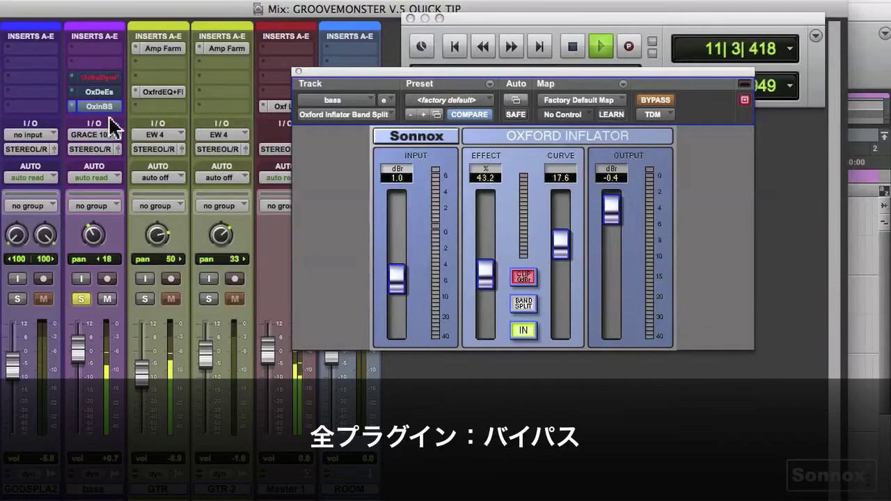
pyautogui.keyDown('super'); pyautogui.click(101, 106); pyautogui.keyUp('super')
pyautogui.keyDown('super'); pyautogui.click(97, 92); pyautogui.keyUp('super')
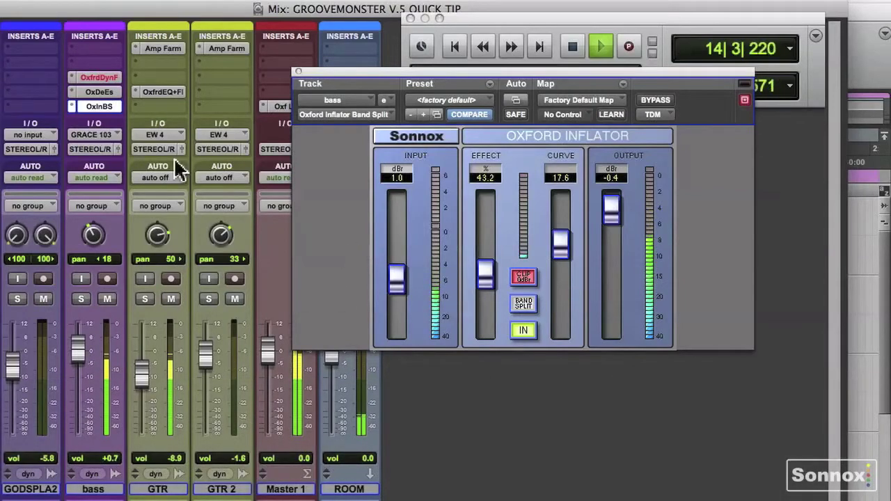
# - Review the bass's Dynamics and SuprEsser settings, set the Inflator's input to 1.7 dBr, and stop playback
pyautogui.click(98, 78)
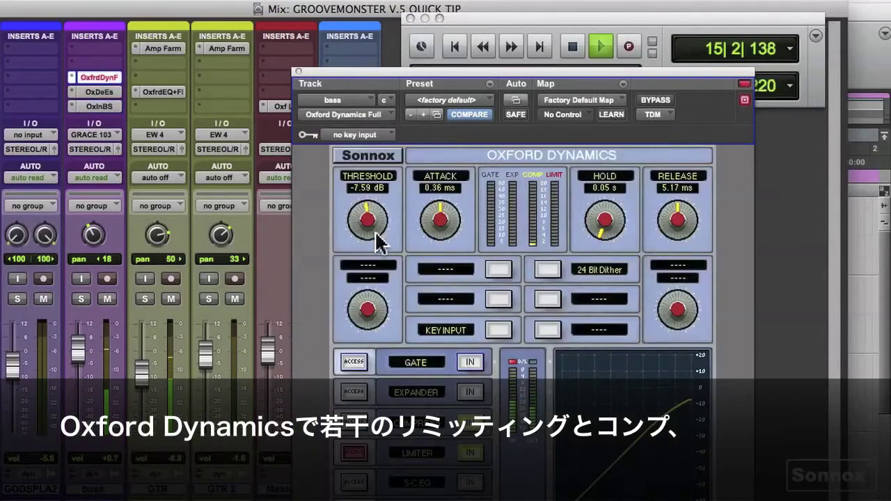
pyautogui.click(98, 91)
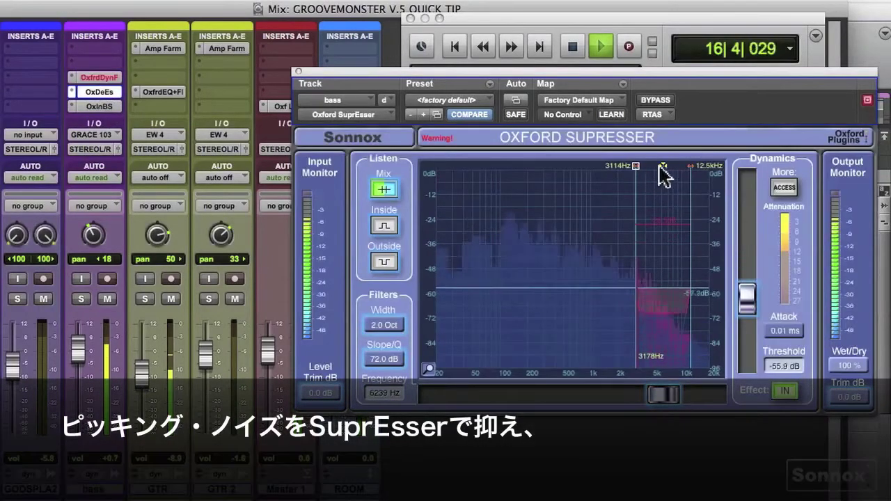
pyautogui.click(98, 106)
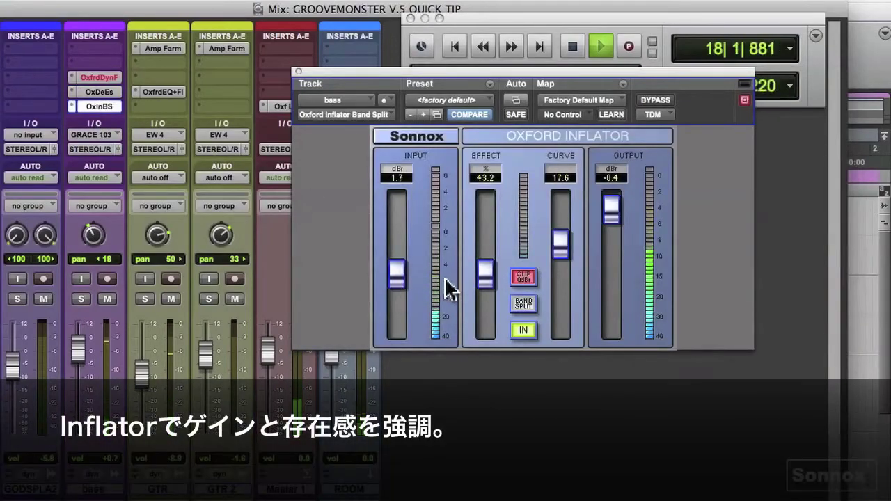
pyautogui.press('space')
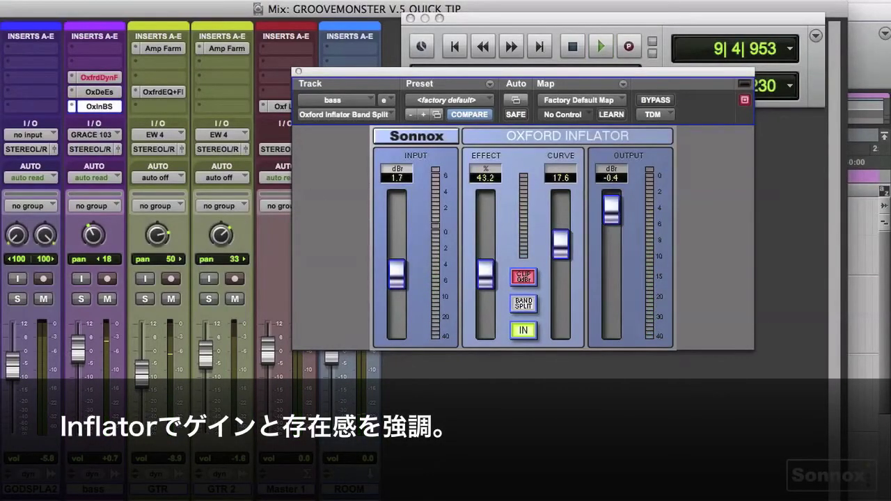